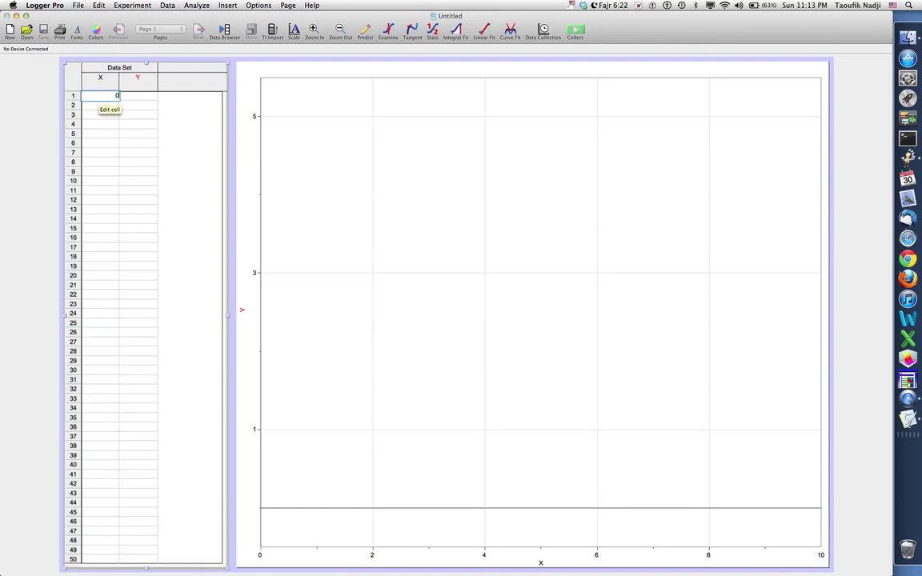
Step: Enter X values 0.1024, 0.385, 0.1436, 0.0347, 0.0472, 0.0834, 0.2115 in rows 1–7, then return to Y row 1
text(0.1024)
key(Return)
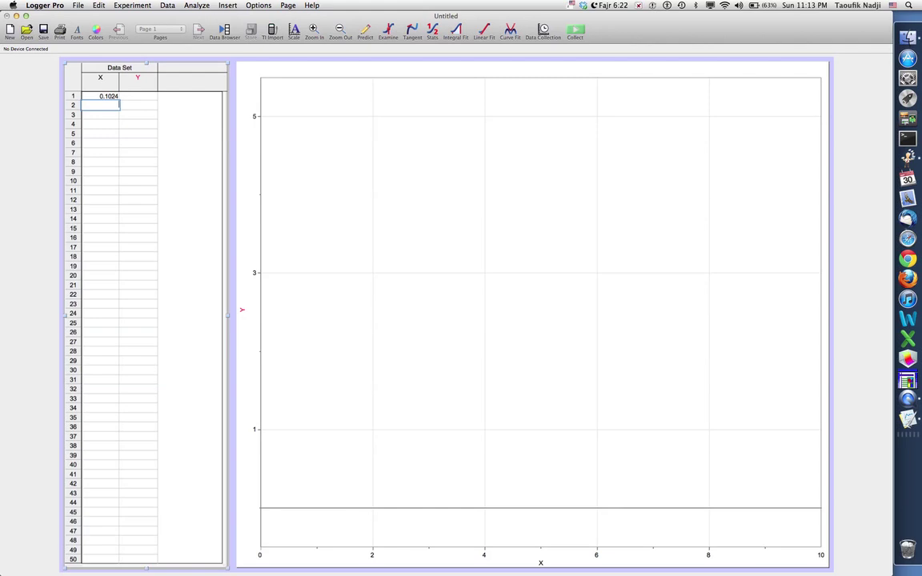
text(0.385)
key(Return)
text(0.14)
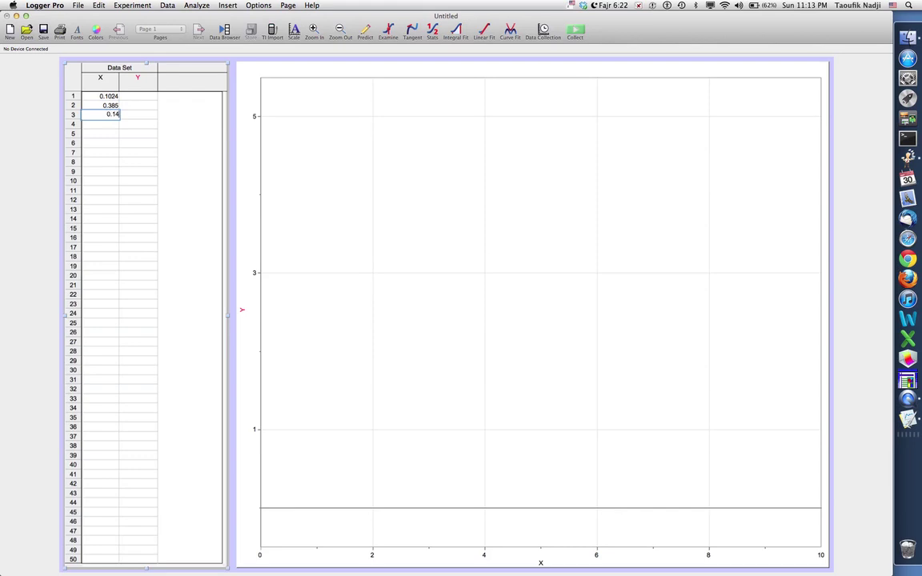
text(36)
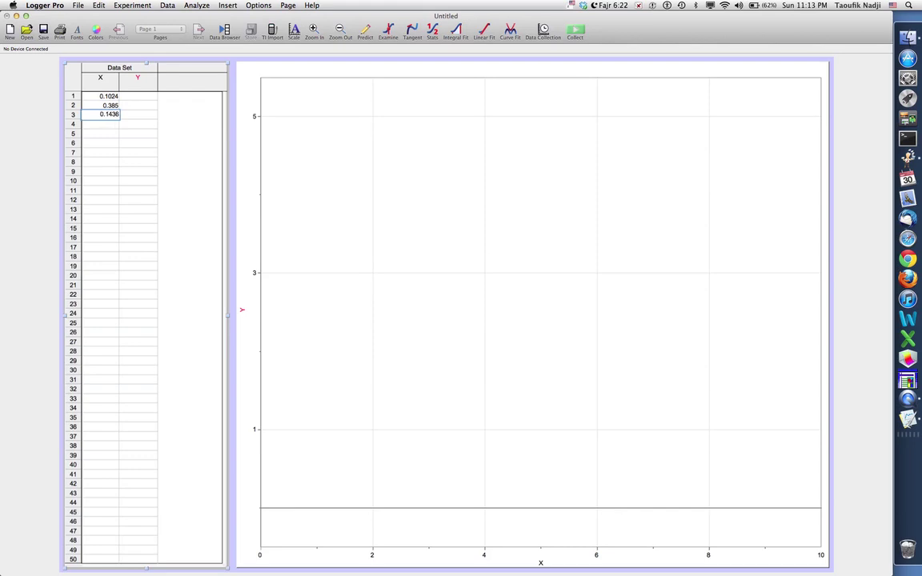
key(Return)
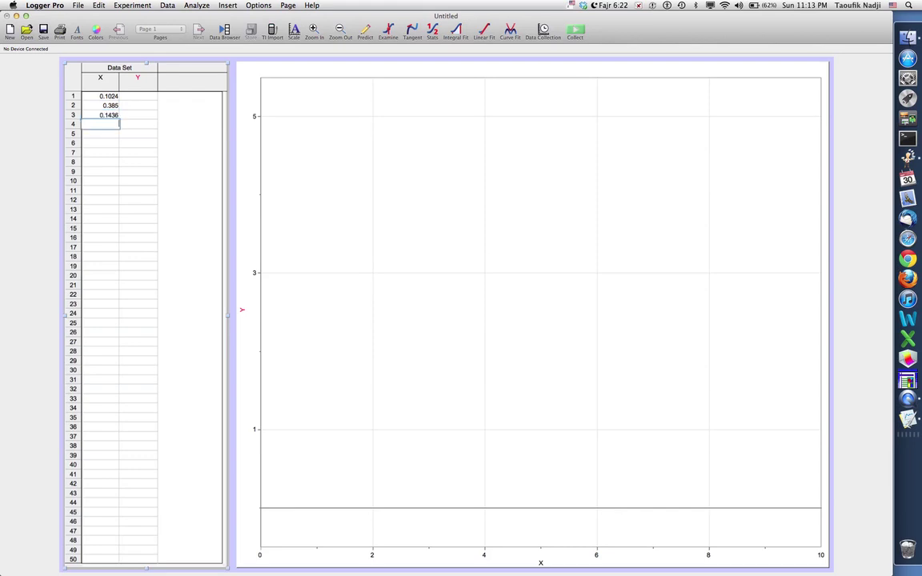
text(0.0347)
key(Return)
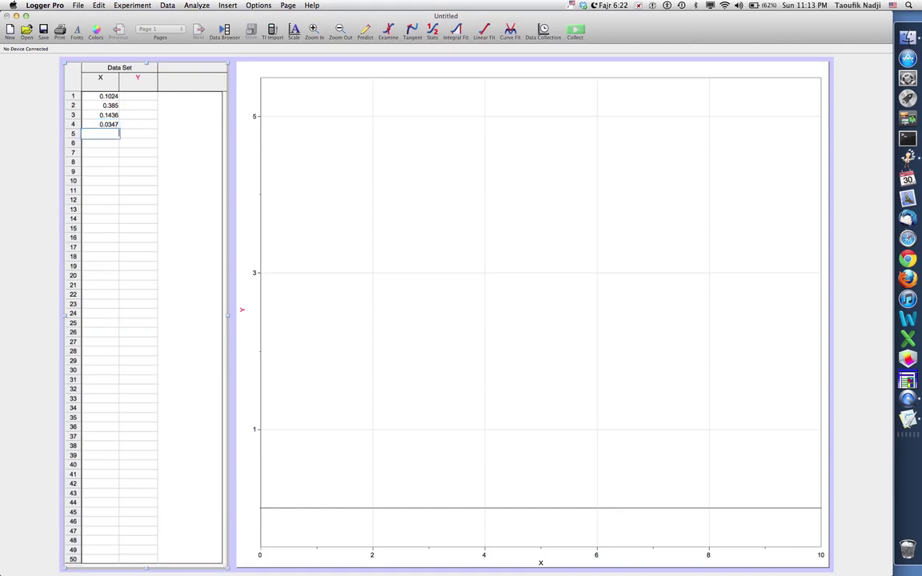
text(0.0472)
key(Return)
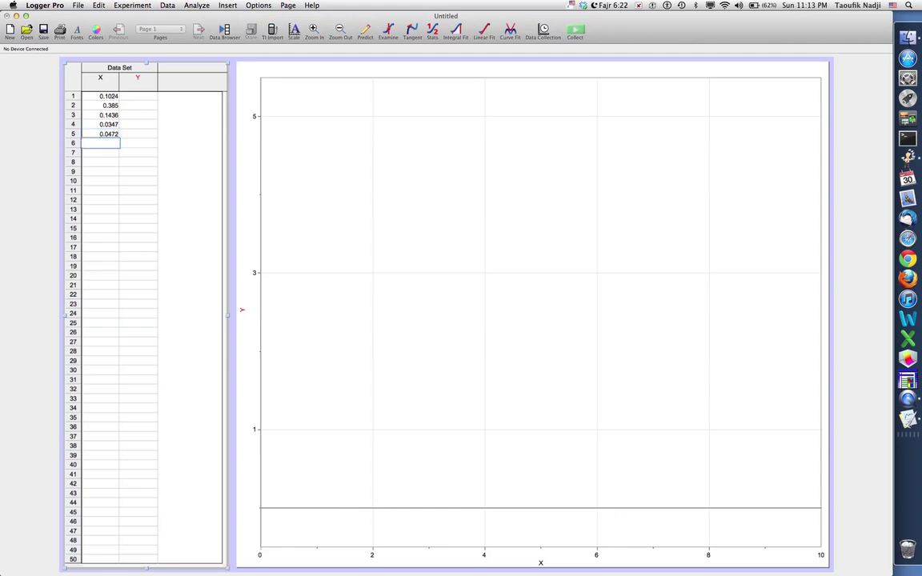
text(0.0834)
key(Return)
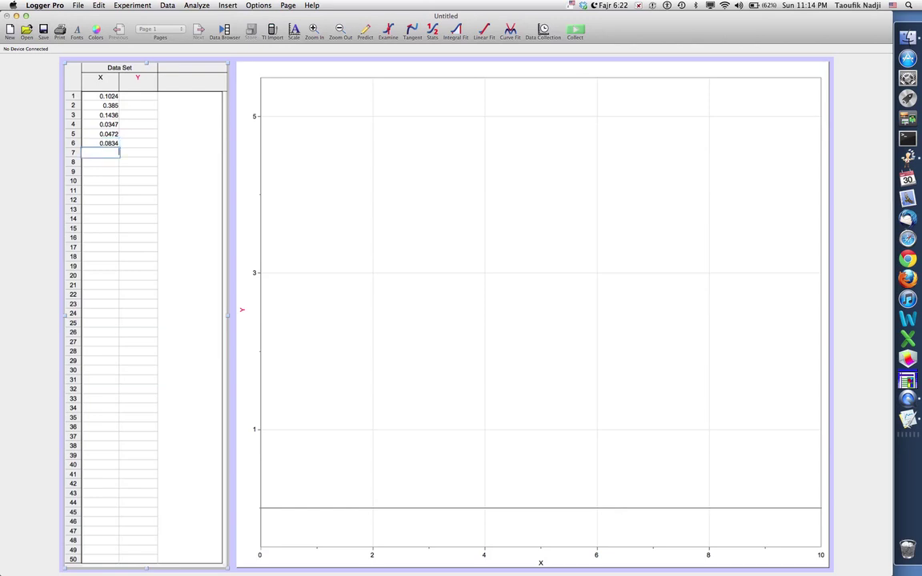
text(0.2115)
key(Tab)
key(Up)
key(Up)
key(Up)
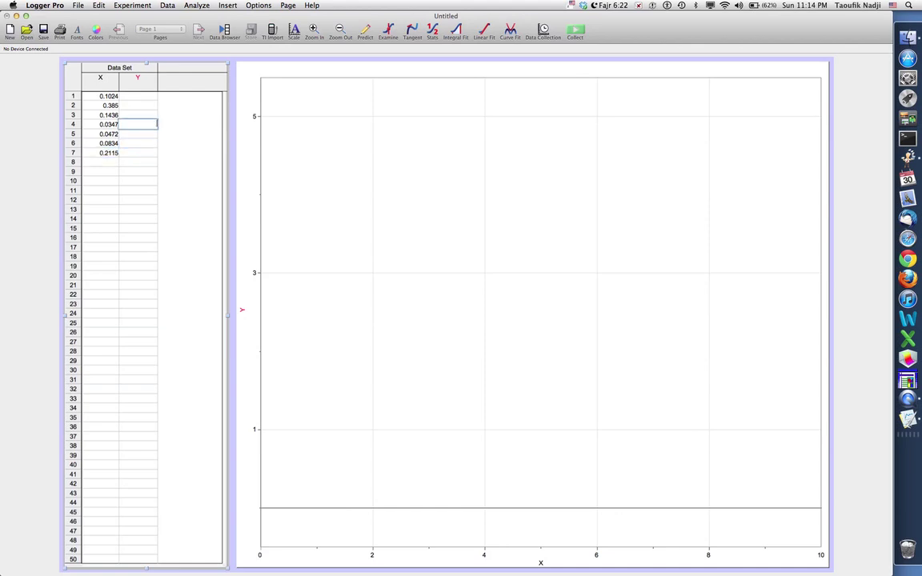
key(Up)
key(Up)
key(Up)
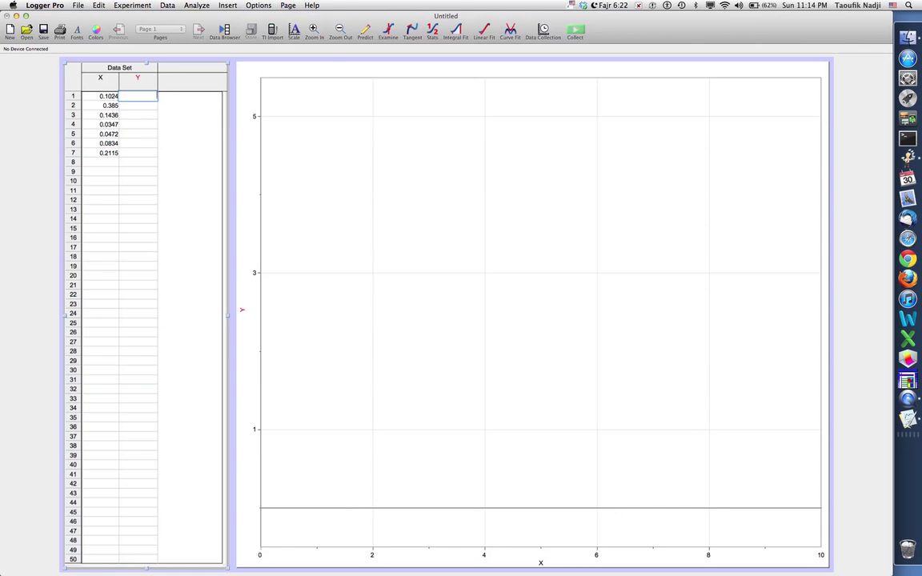
Step: Enter Y values 1, 4, 1.5 and 0.5 in rows 1–4, continuing into the next rows
text(1)
key(Return)
text(4)
key(Return)
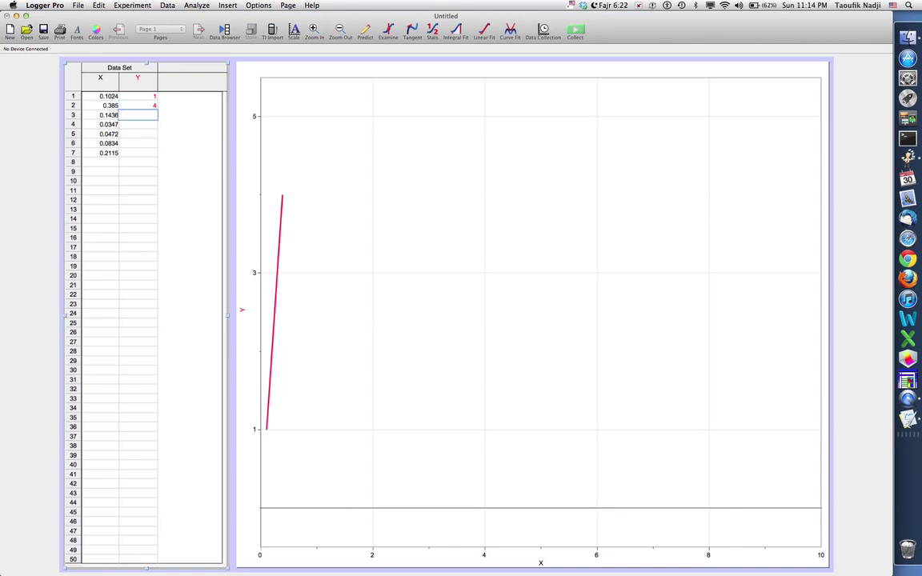
text(1.5)
key(Return)
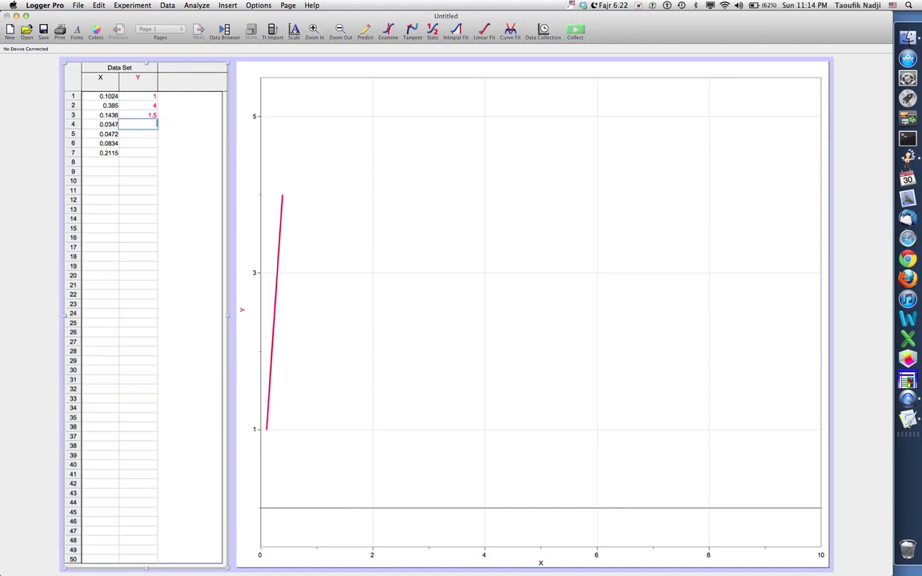
text(0.5)
key(Return)
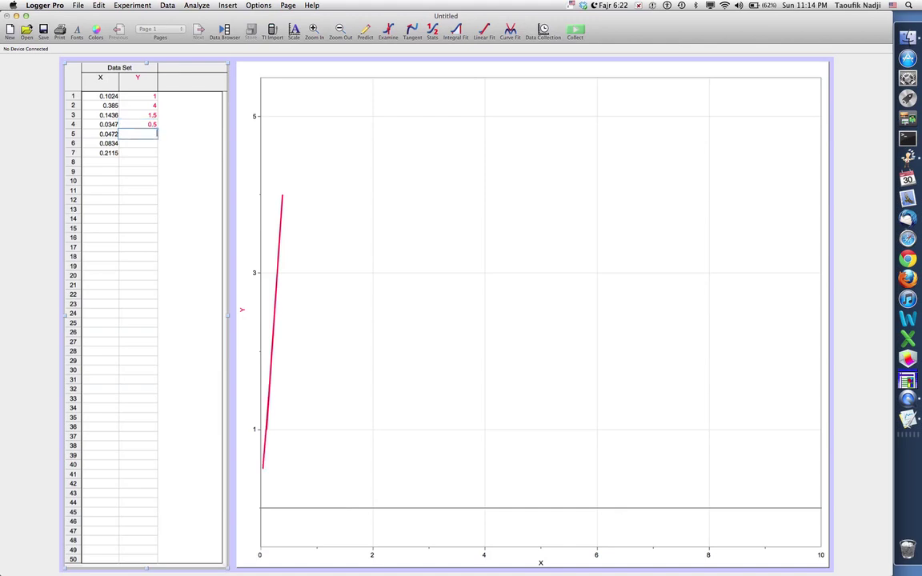
text(1)
key(Return)
text(2)
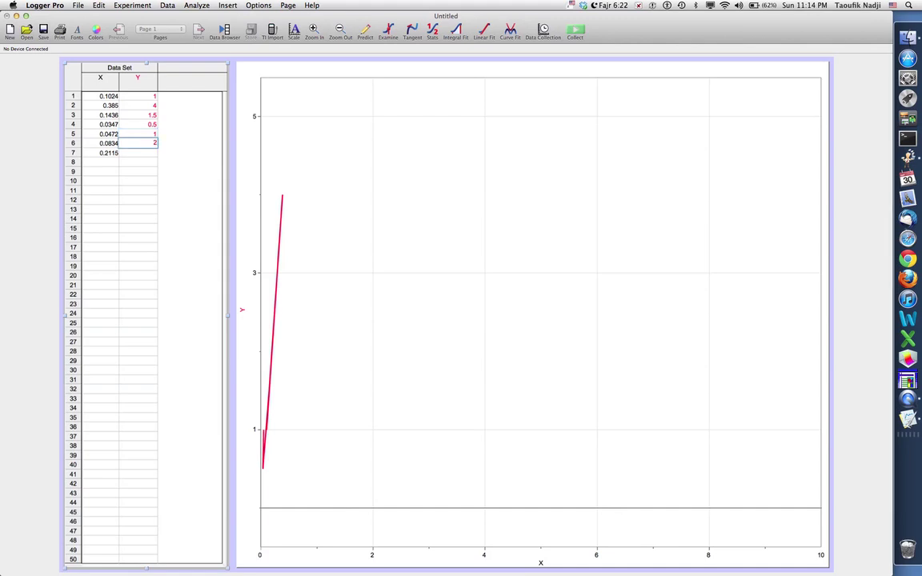
Step: Correct Y rows 5–7 to 0.5, 1 and 2
click(137, 134)
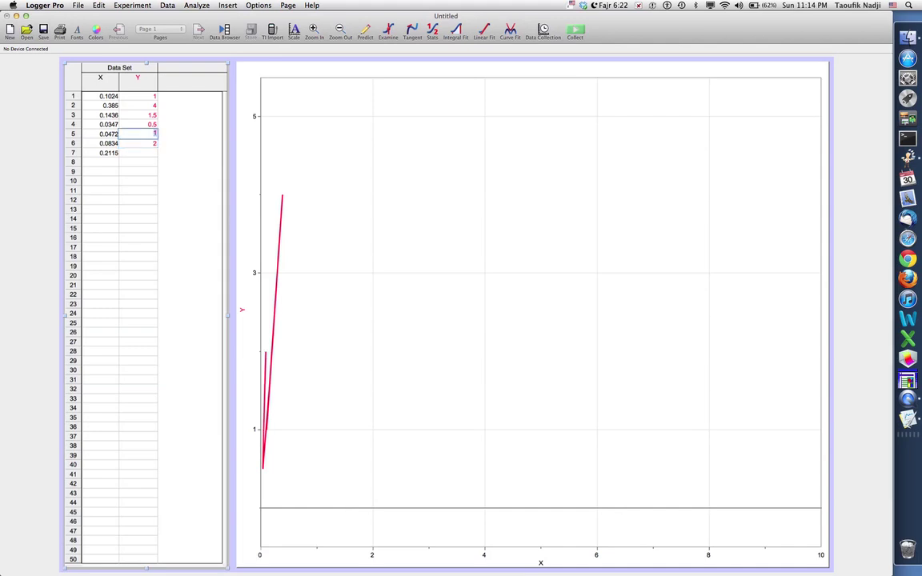
text(0.5)
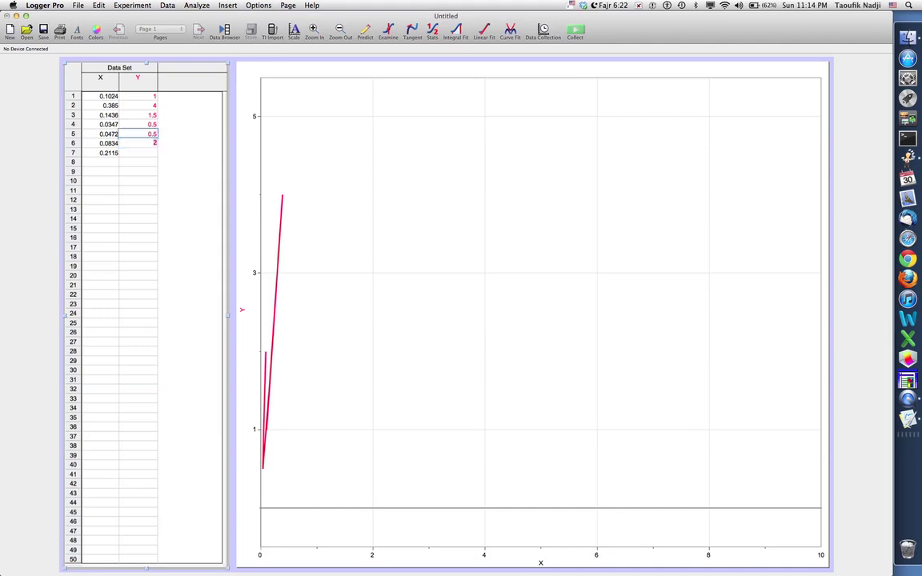
key(Return)
text(1)
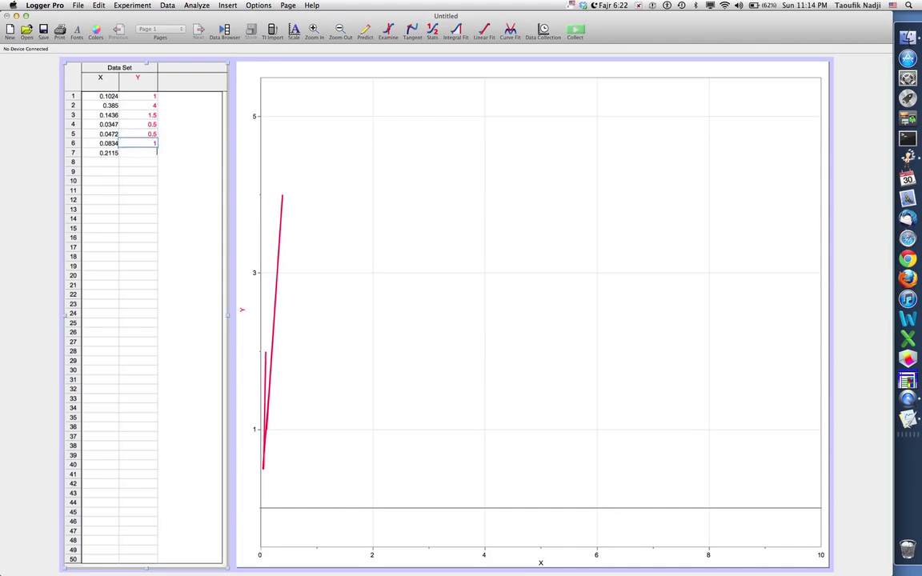
key(Return)
text(2)
key(Return)
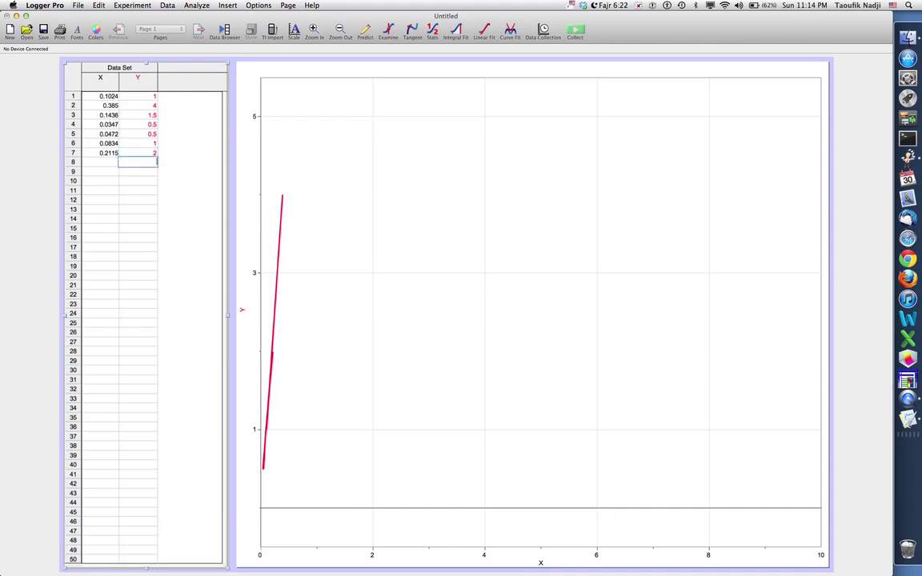
Step: Set the X column's name to Mass, short name m, units kg
double_click(100, 80)
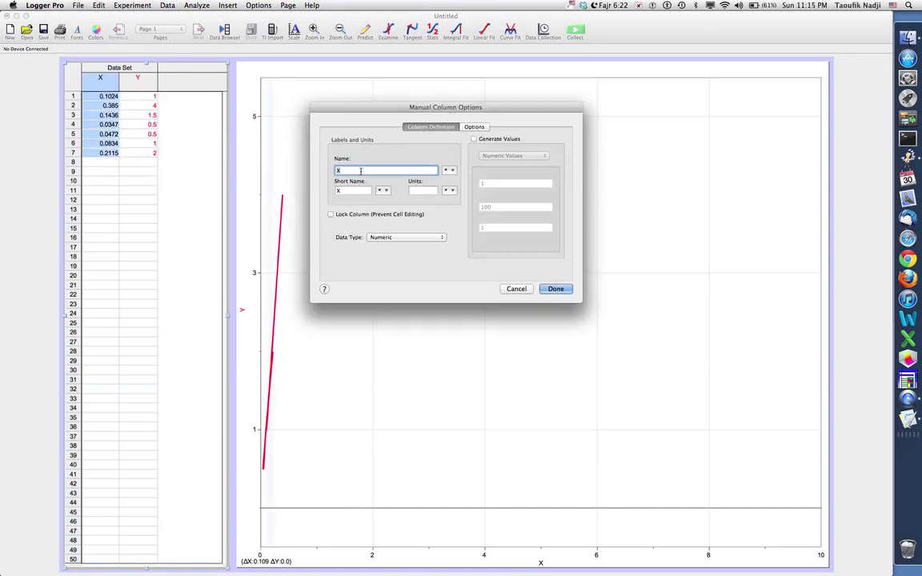
text(Mass)
click(348, 191)
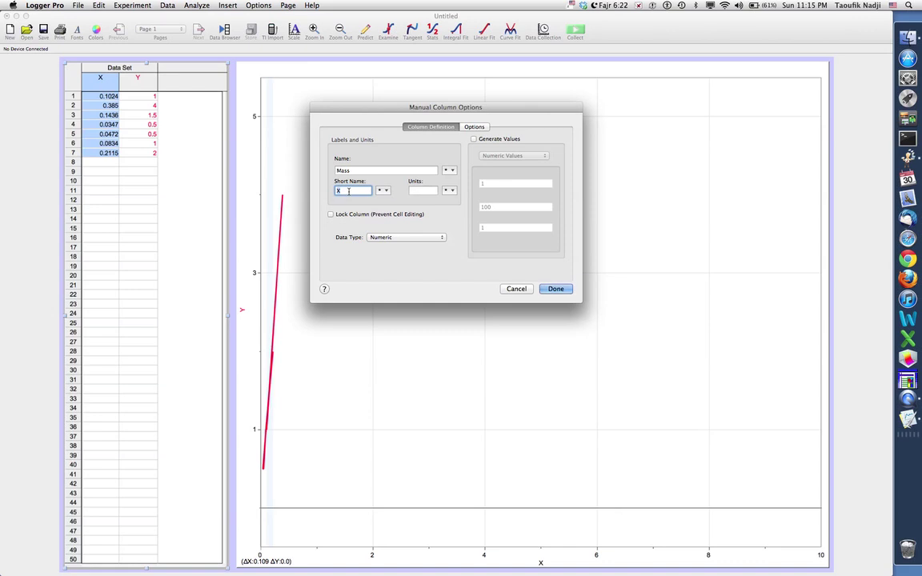
text(m)
click(429, 190)
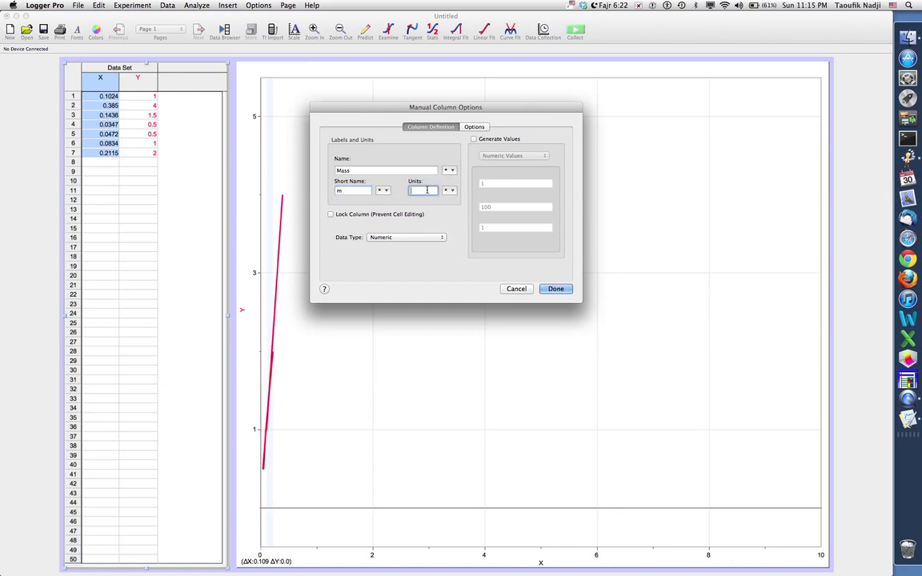
text(kg)
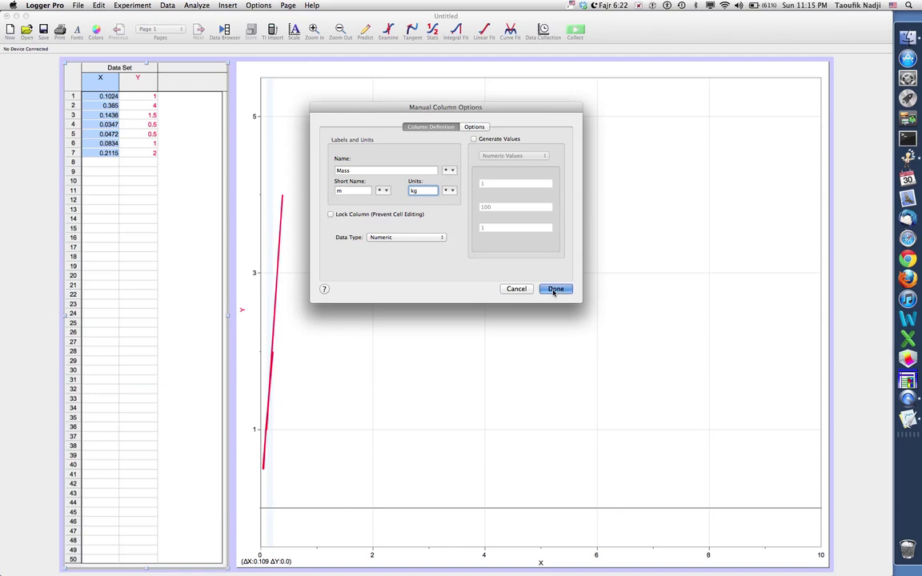
key(Return)
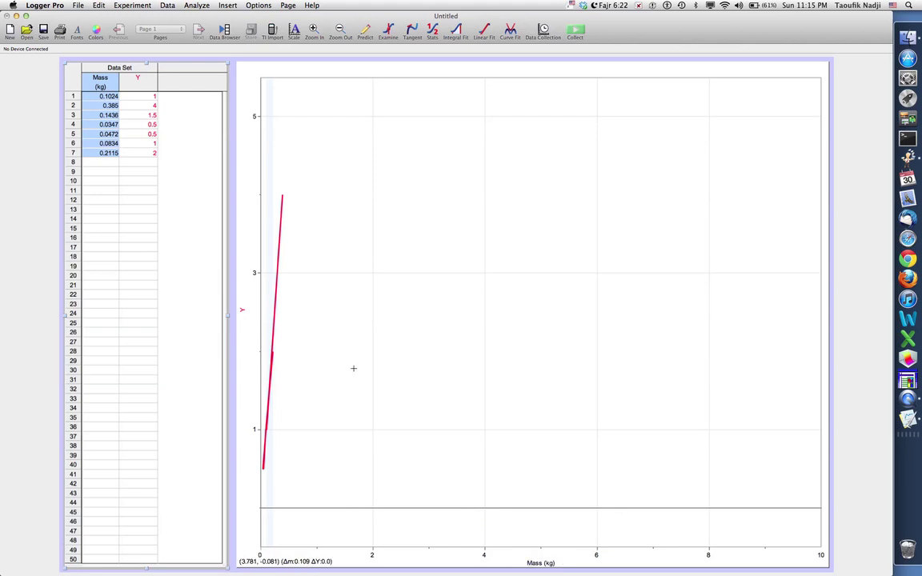
Step: Set the Y column's name to Weight, short name w, units N
double_click(138, 78)
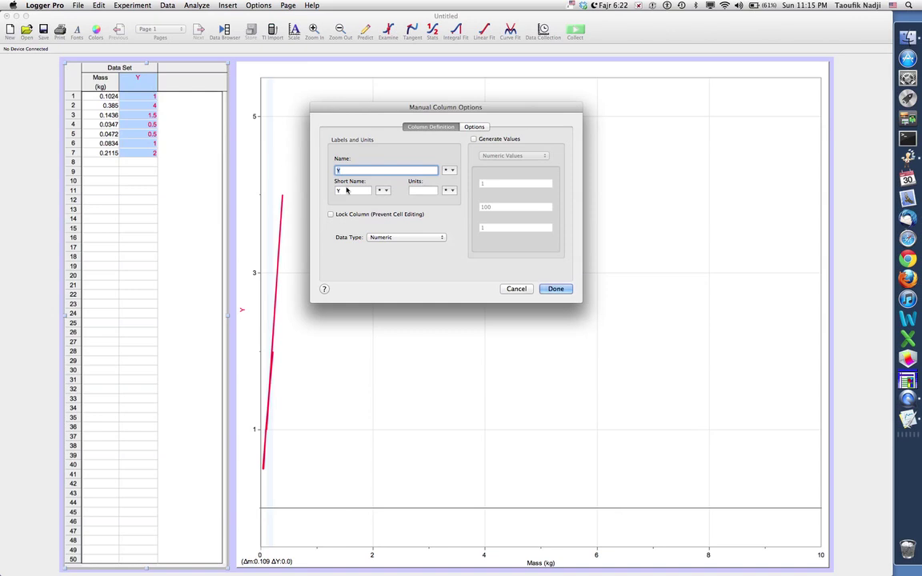
text(Weight)
key(Tab)
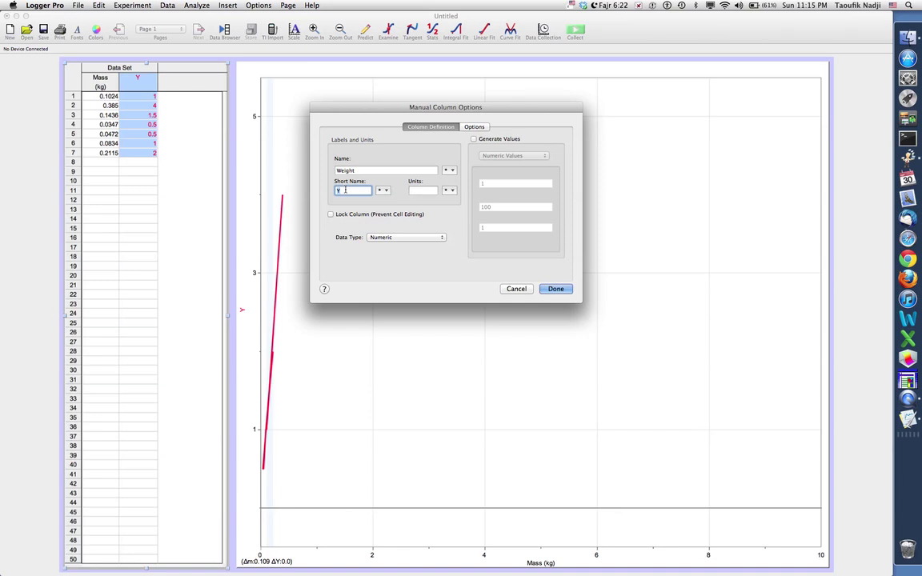
text(w)
click(422, 191)
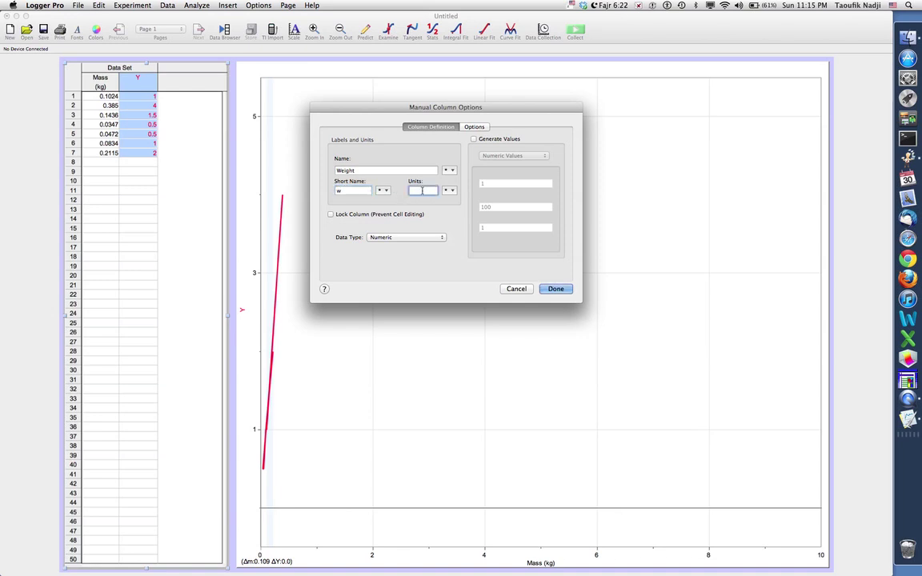
text(N)
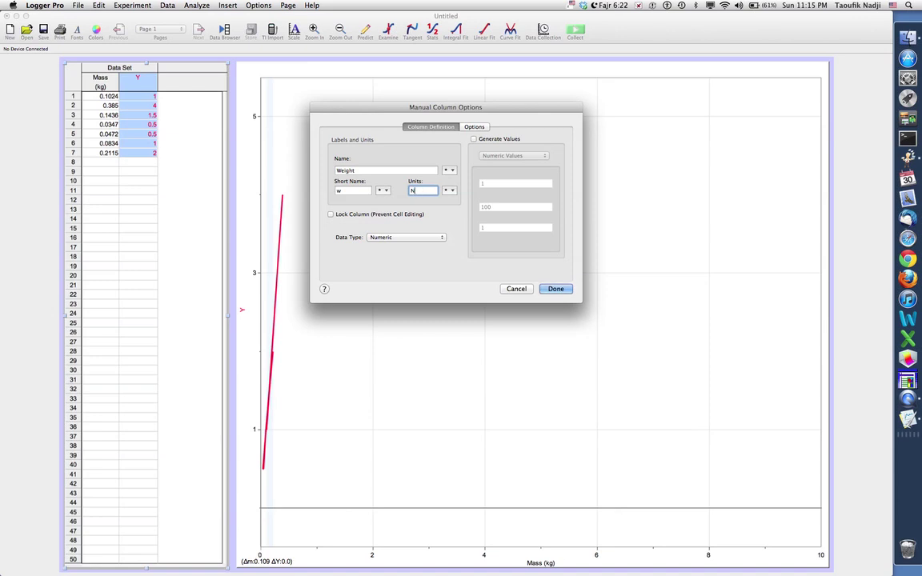
click(556, 289)
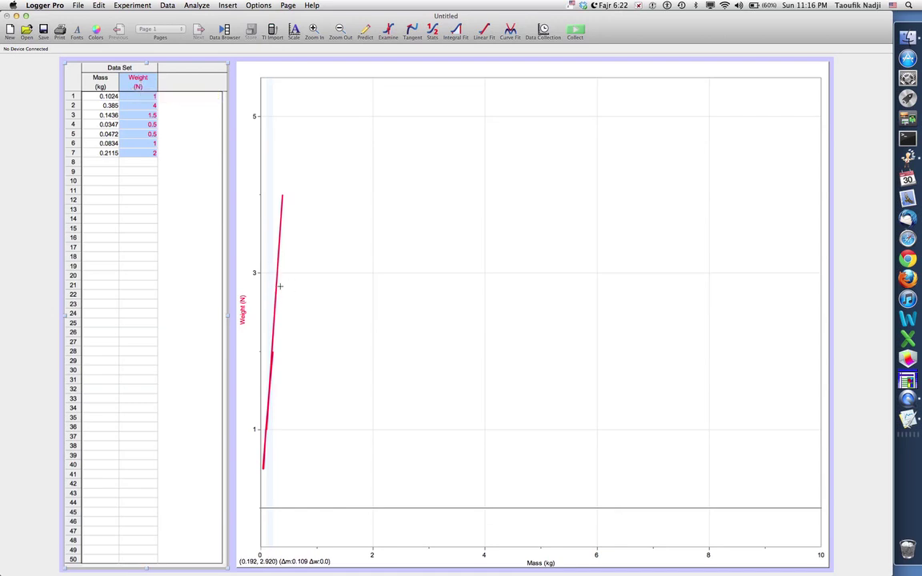
Step: In Graph Options, enter the graph title: a person's name followed by 'Data Plot'
double_click(464, 239)
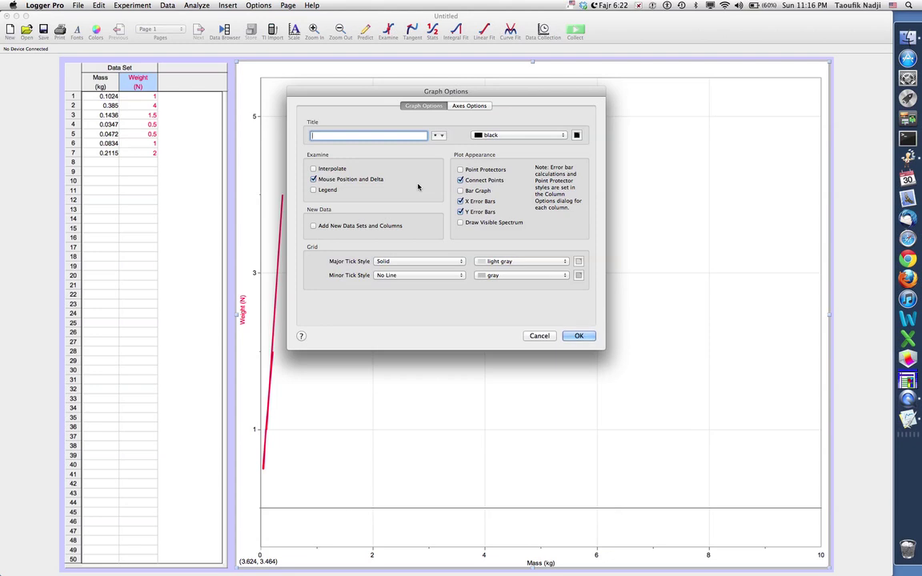
text(Gmar)
text('s)
text( Data )
text(Plo)
text(t)
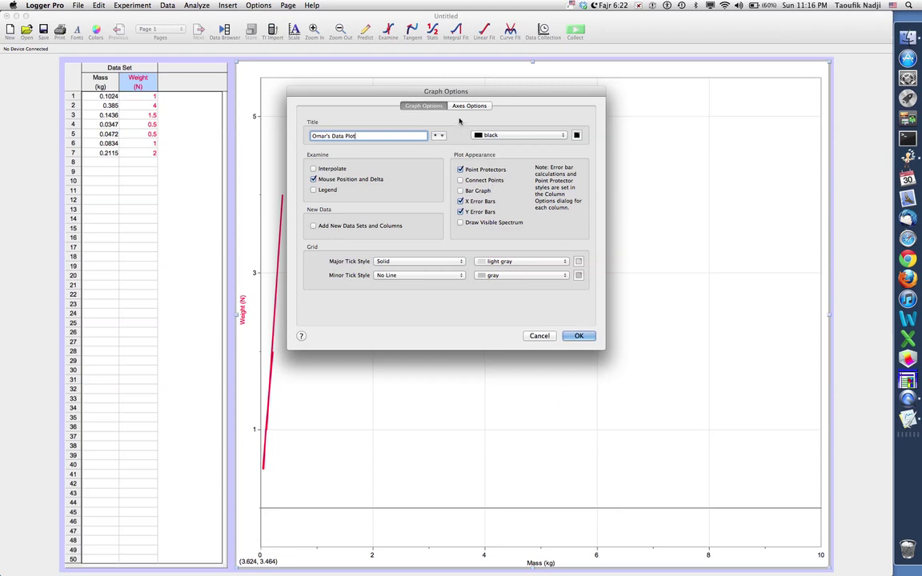
Step: Set both the Weight and Mass axis scaling to Autoscale and apply the graph options
click(466, 107)
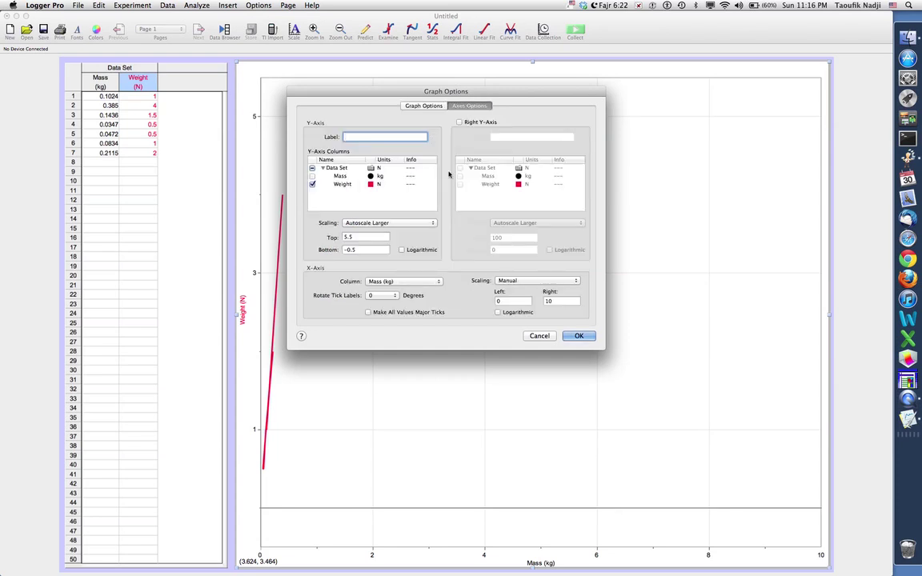
click(401, 225)
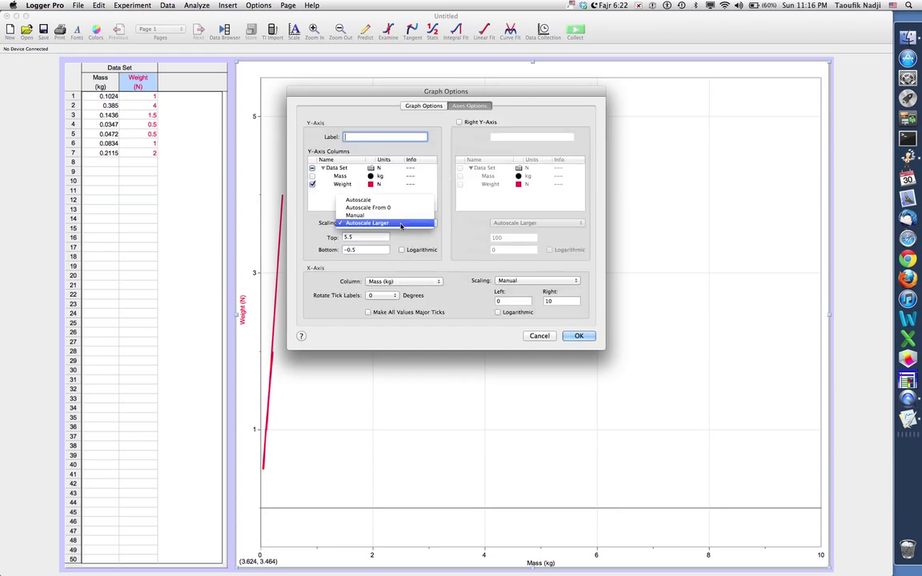
click(395, 200)
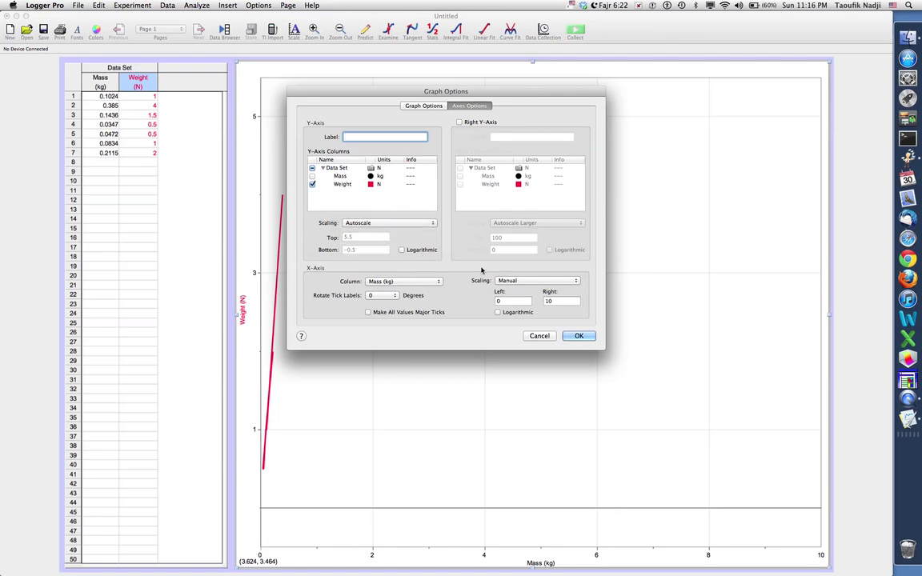
click(521, 282)
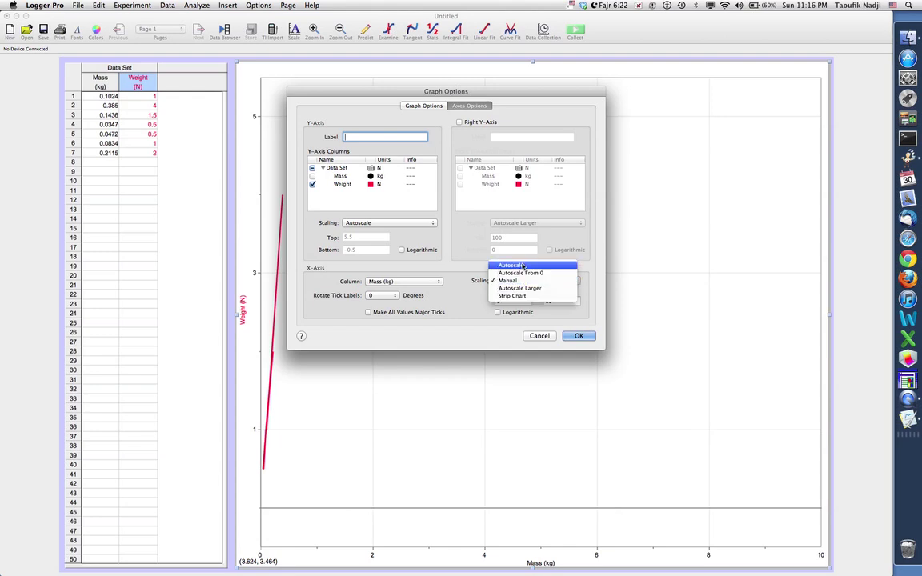
click(522, 266)
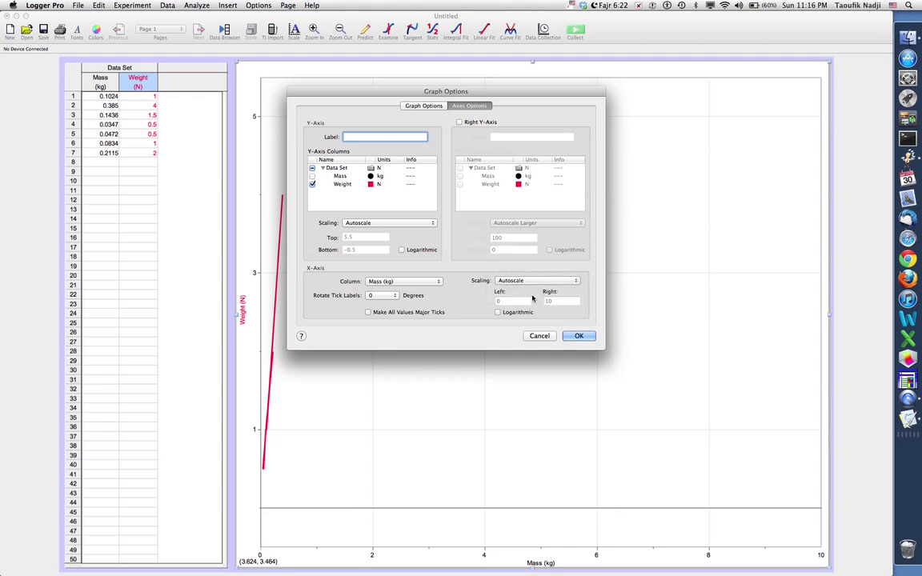
click(579, 336)
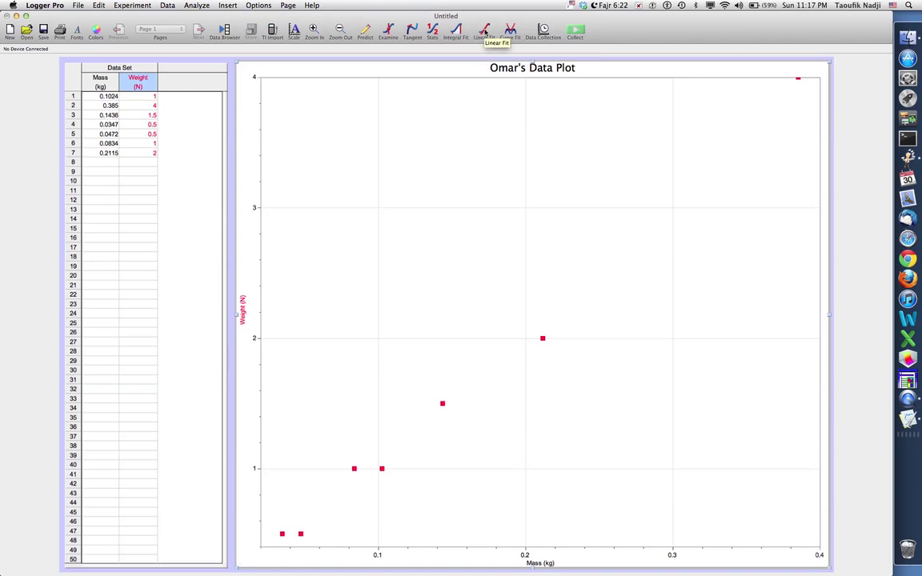
Step: Add a linear fit (slope 9.999 N/kg, intercept 0.06048 N) and open its statistics box settings
click(484, 32)
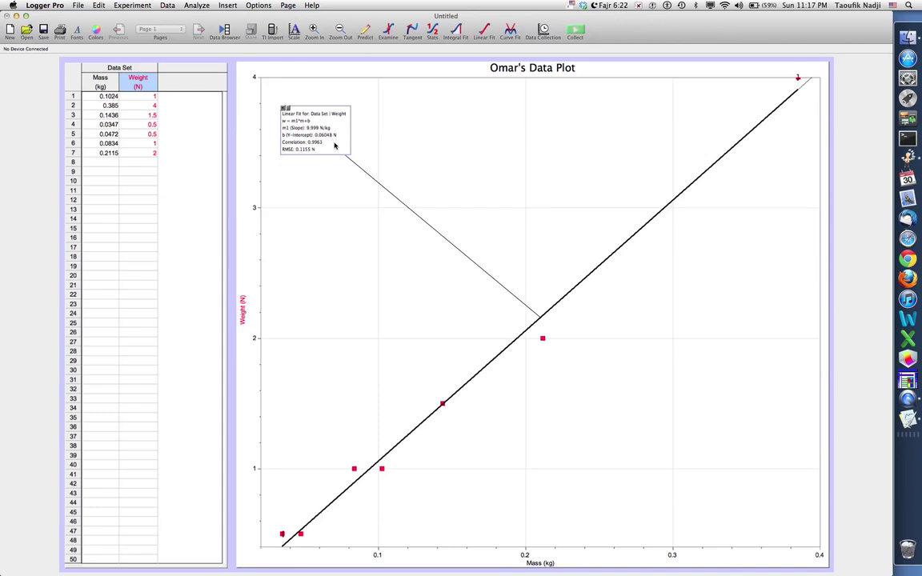
double_click(335, 146)
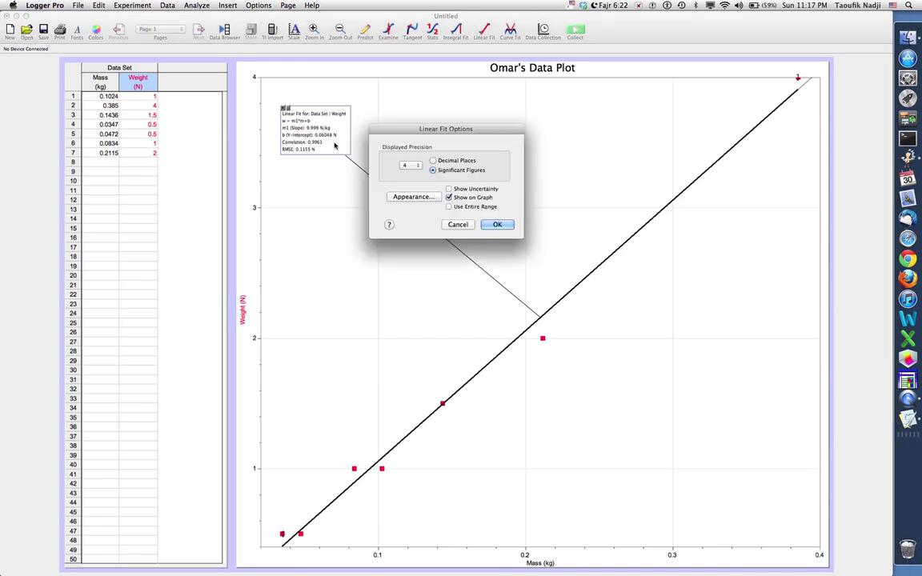
Step: Give the fit statistics text size 24 and the red Maraschino colour
click(430, 198)
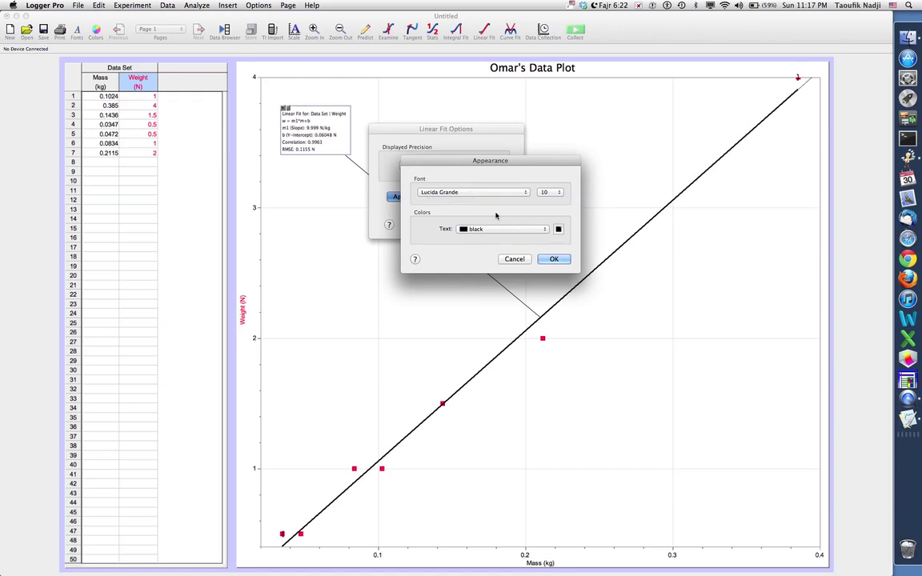
click(560, 192)
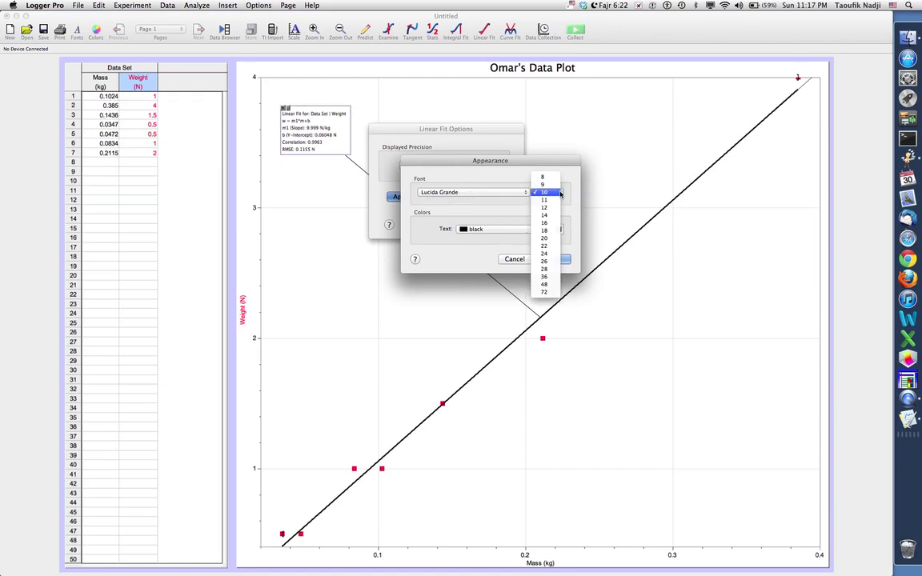
click(546, 255)
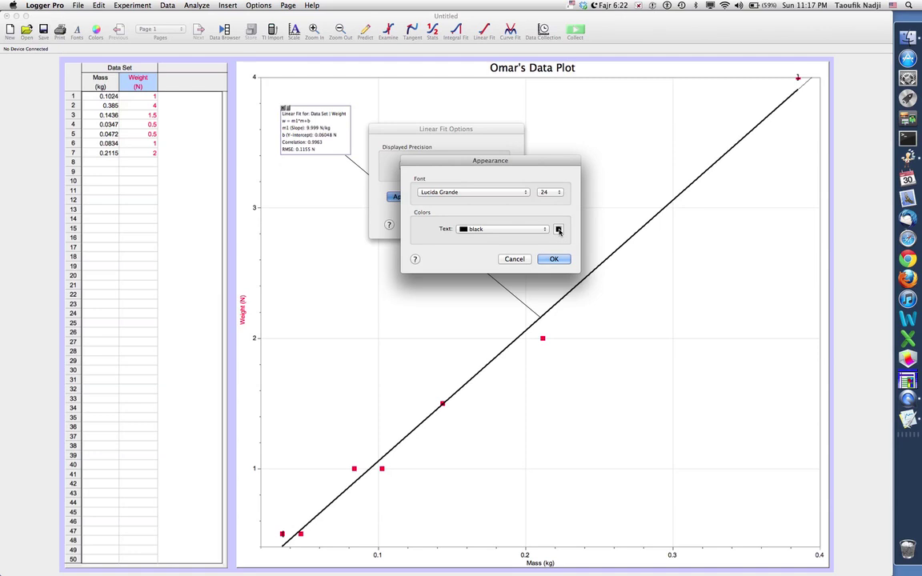
click(558, 229)
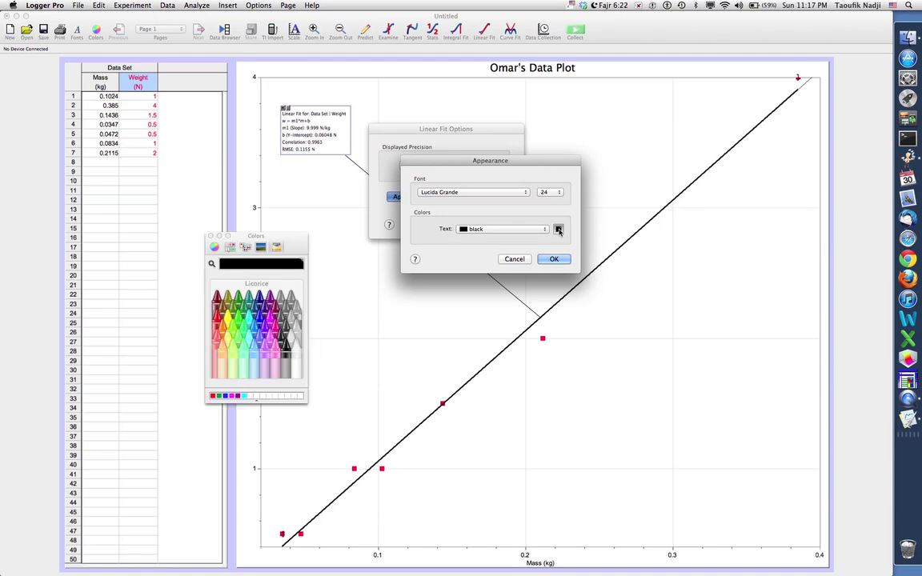
click(216, 317)
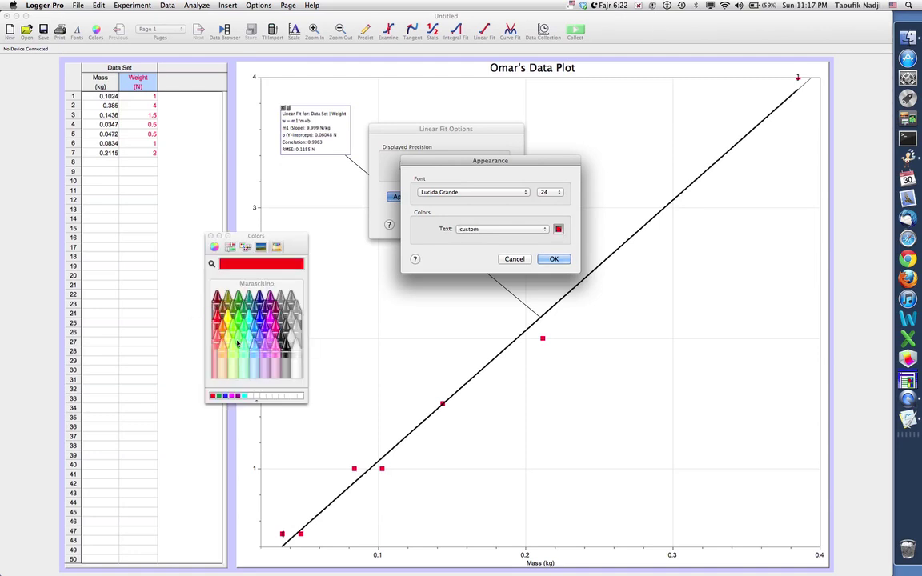
click(210, 237)
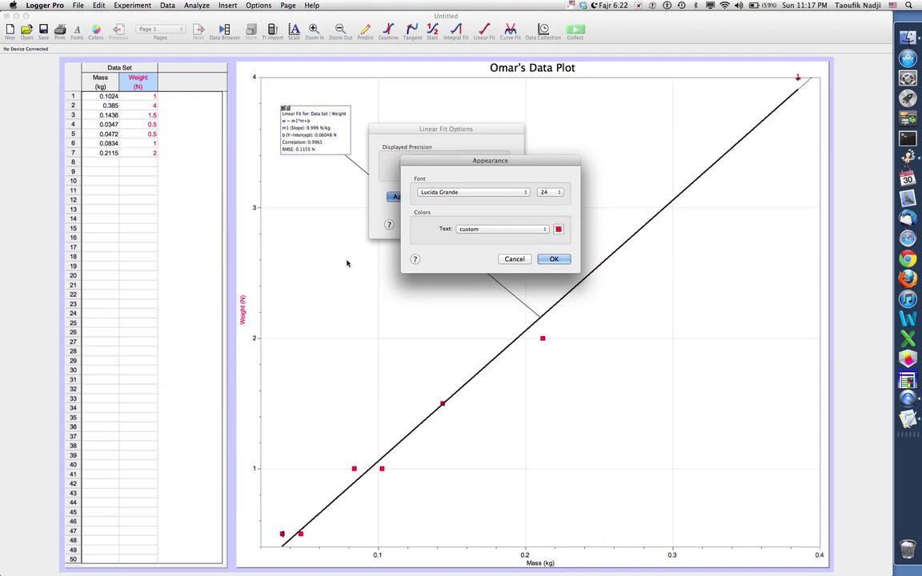
click(552, 259)
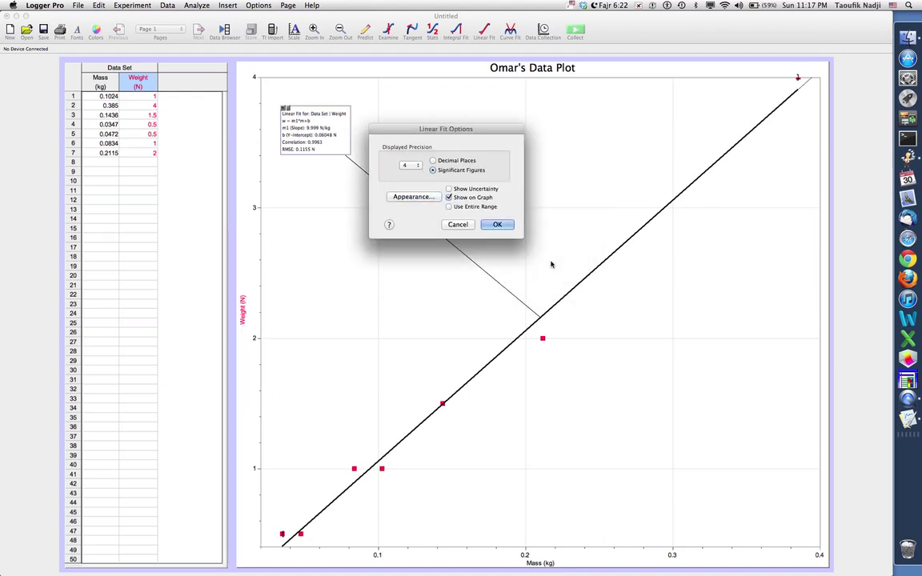
click(498, 224)
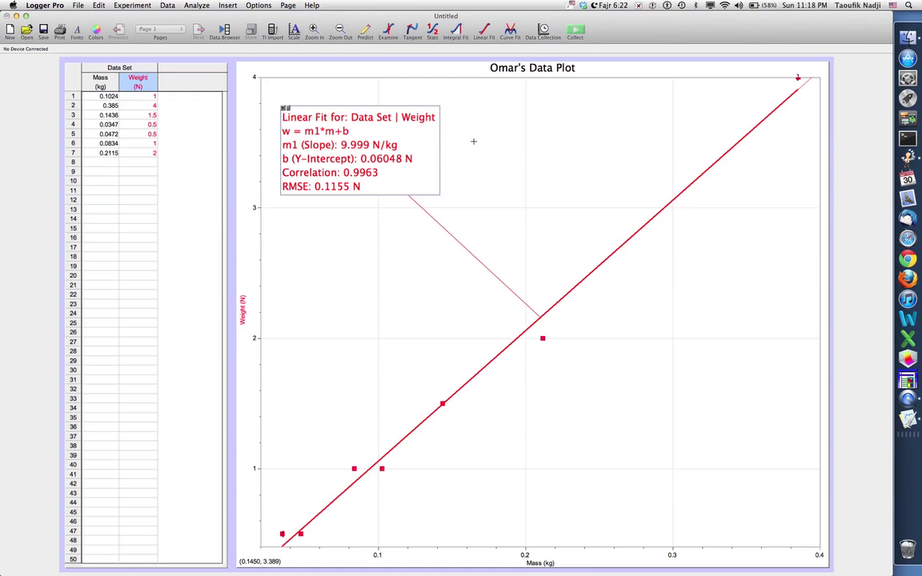
Step: Open the File menu
click(78, 5)
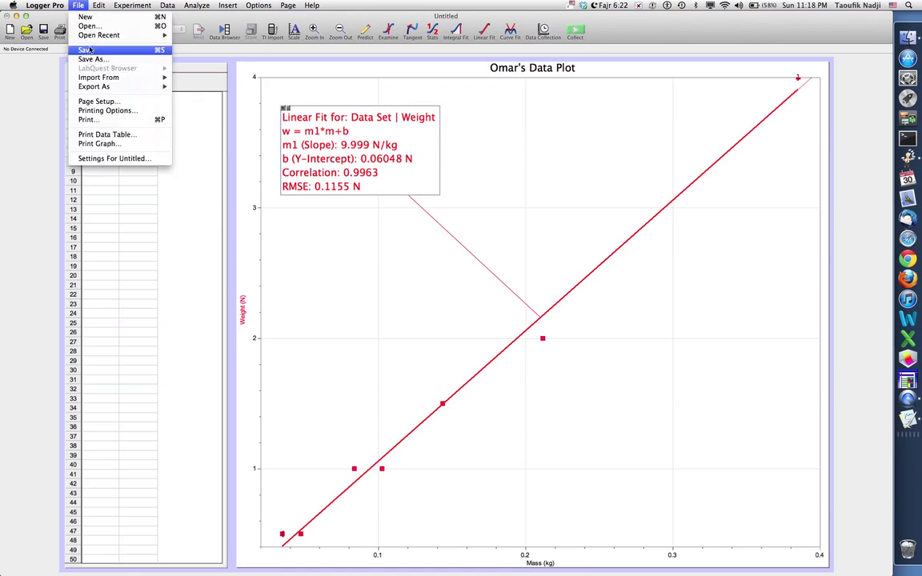